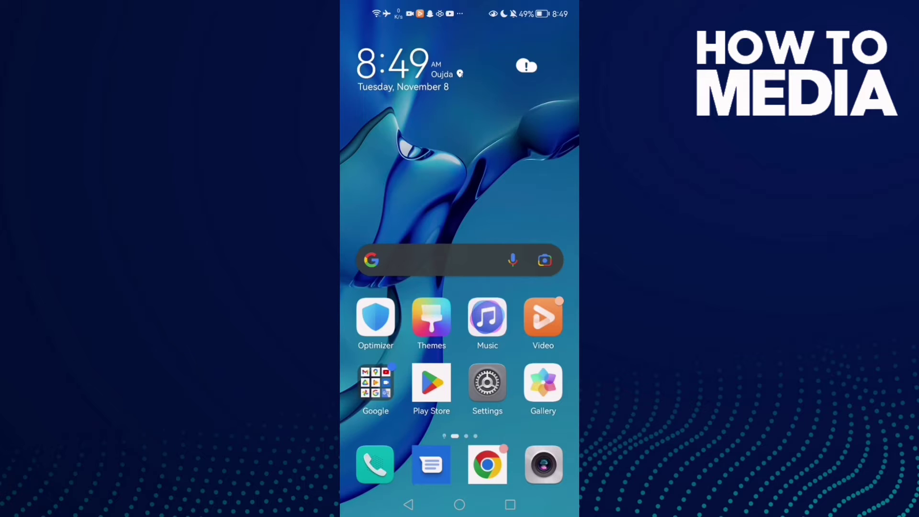
- Open Settings' full installed-apps list and activate its empty search field
click(487, 383)
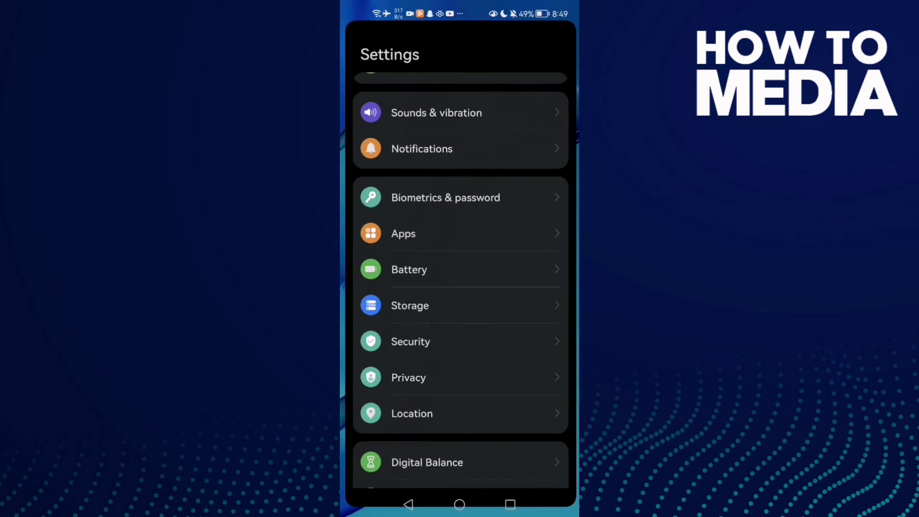
scroll(483, 322, down, 5)
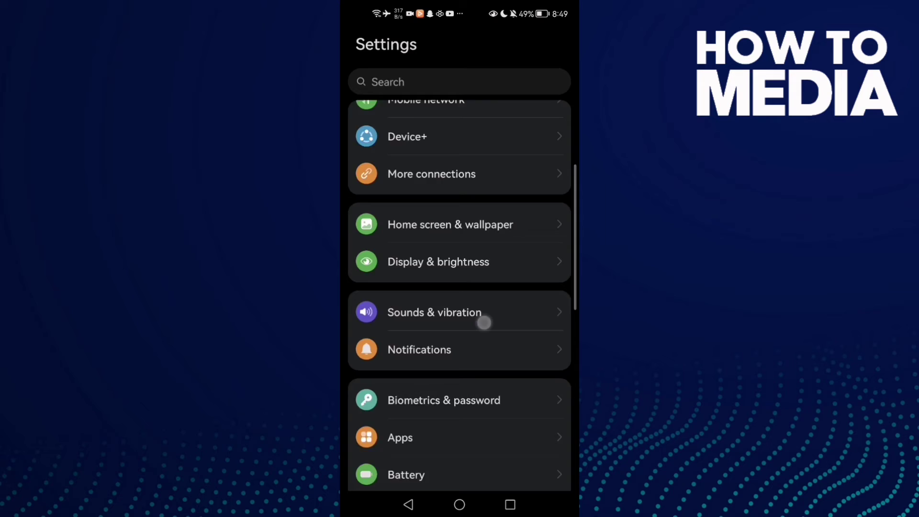
scroll(488, 294, down, 5)
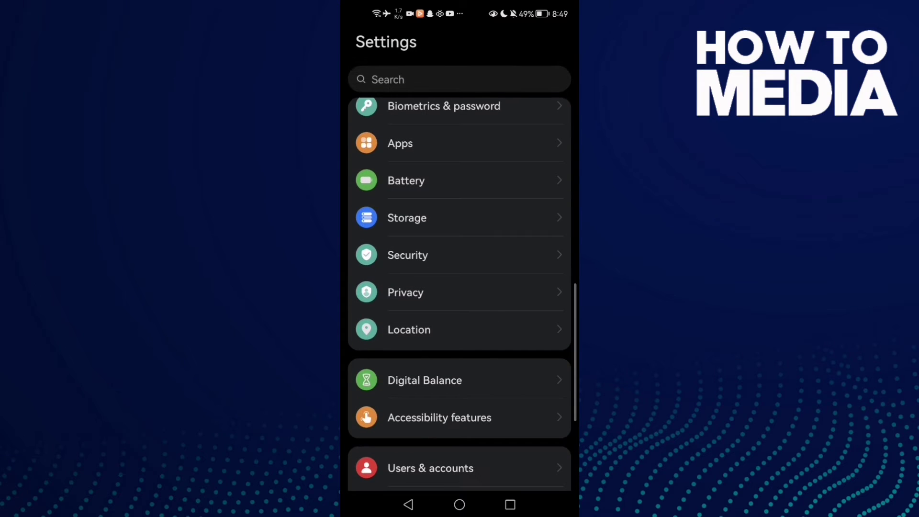
click(461, 144)
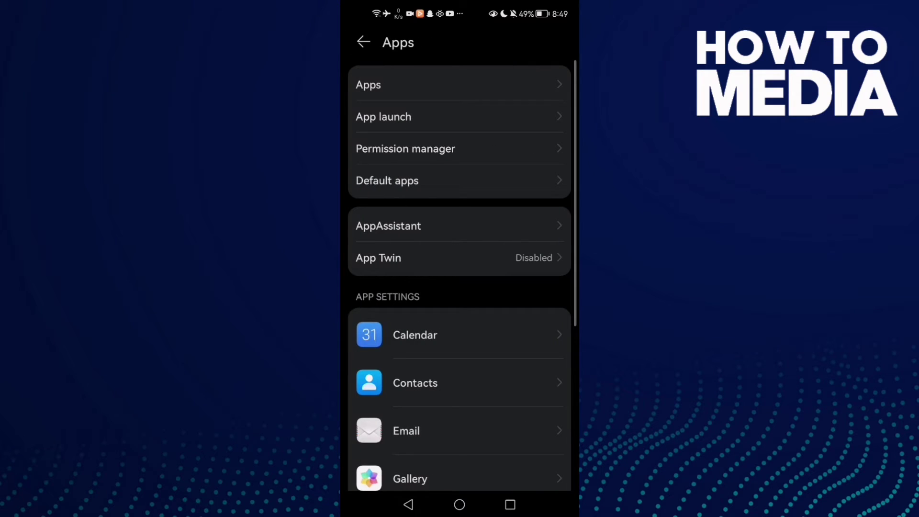
click(501, 84)
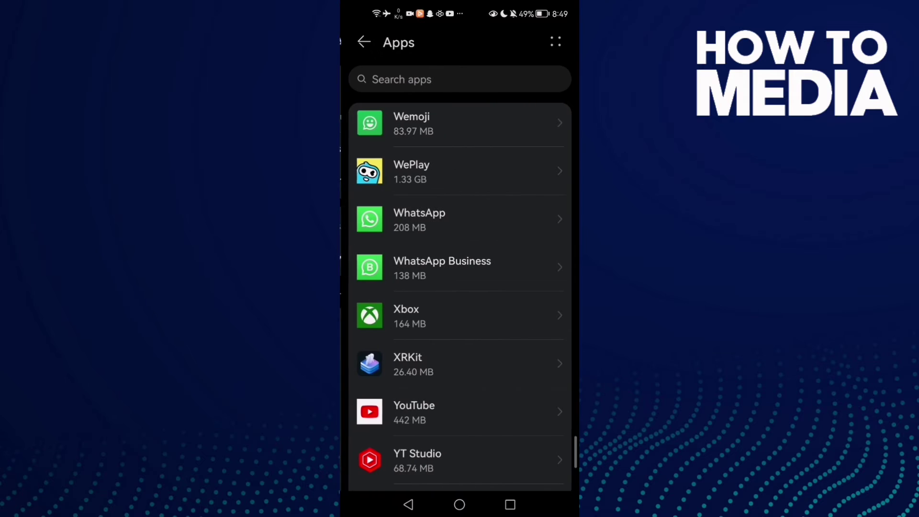
click(484, 76)
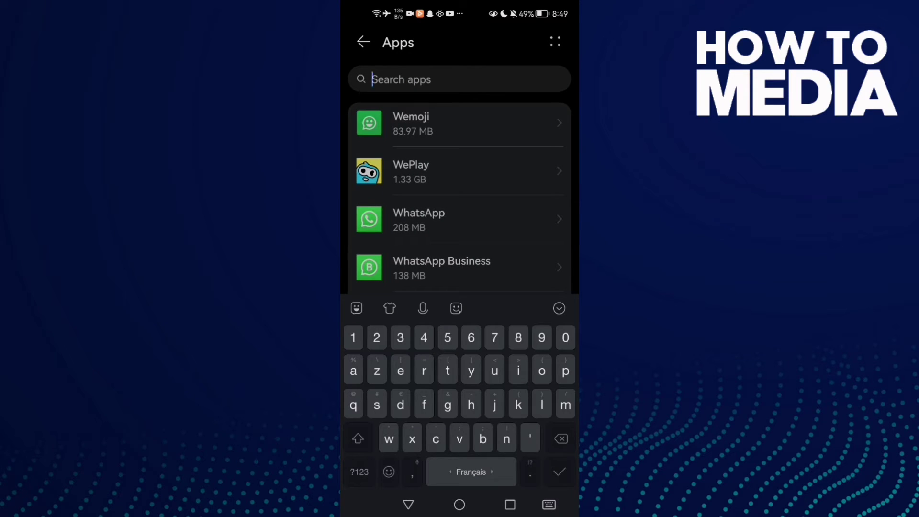
- Search the apps list for 'whatsapp' and open WhatsApp's App info page
click(565, 438)
text(whtsa)
key(BackSpace)
key(BackSpace)
key(BackSpace)
text(a)
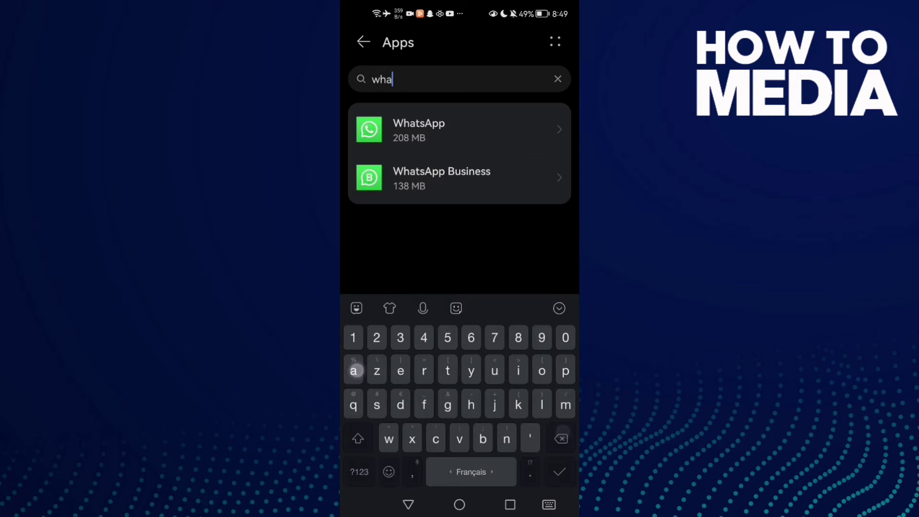
text(tsapp)
click(559, 308)
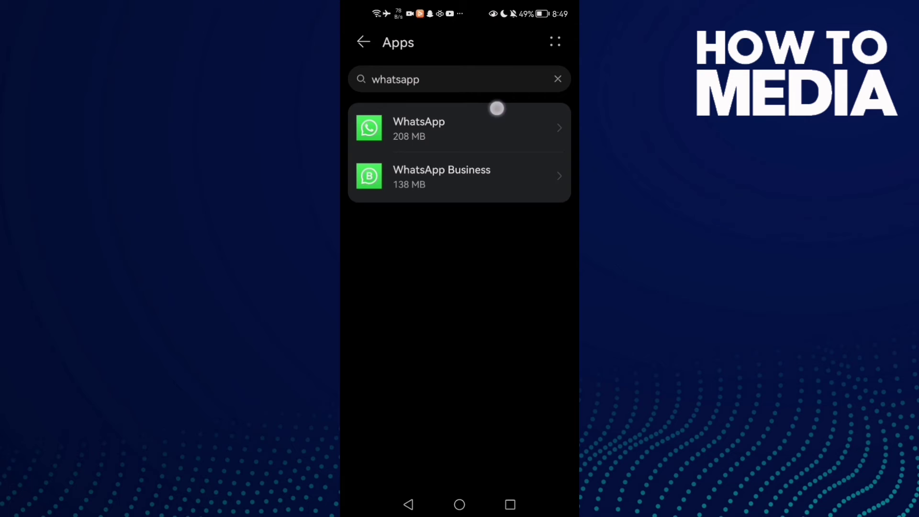
click(487, 127)
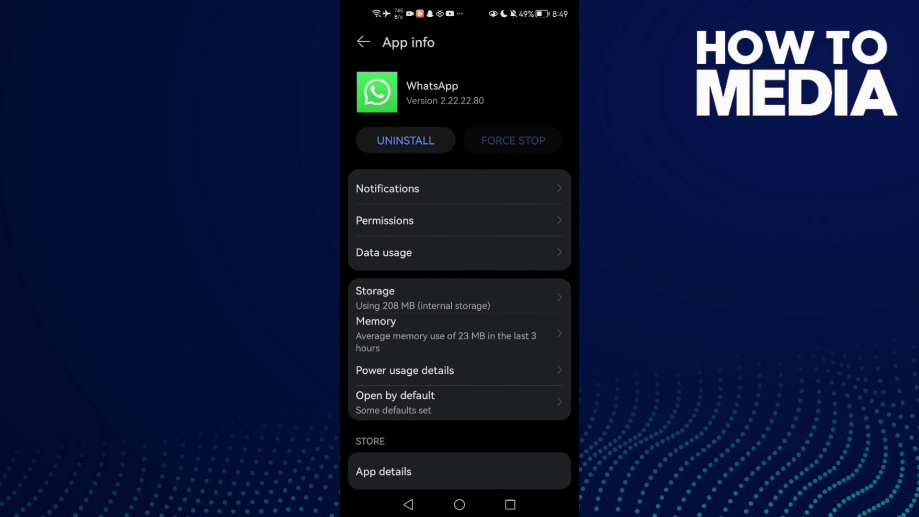
- Clear WhatsApp's 1.21 MB cache to 0 B in its Storage details
click(431, 296)
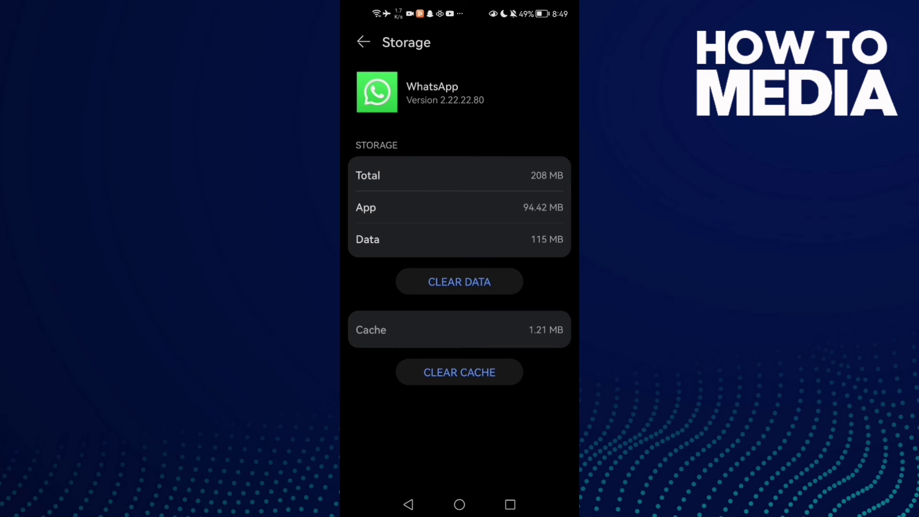
click(486, 370)
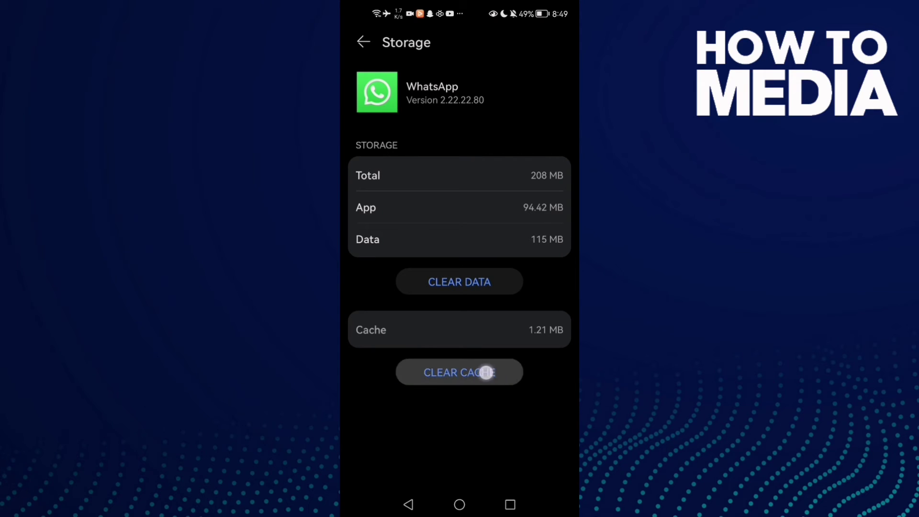
click(488, 371)
click(408, 504)
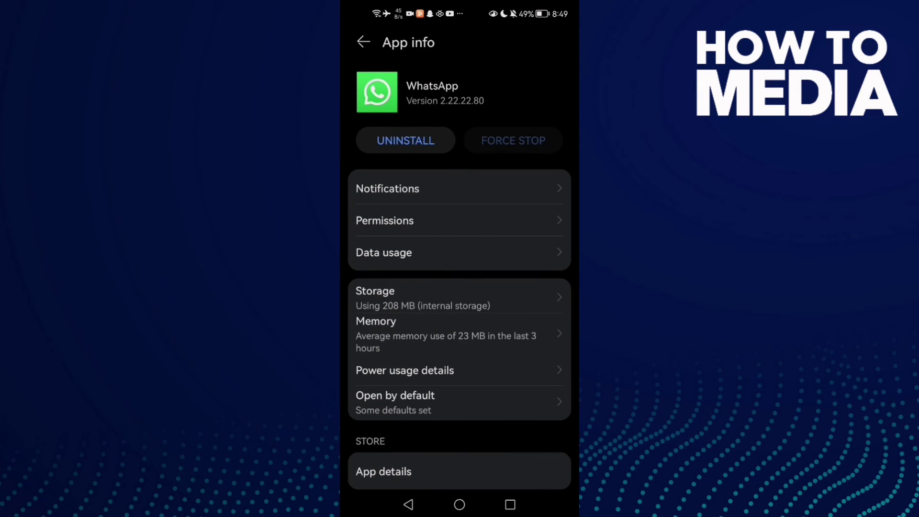
- Set WhatsApp's SMS permission to Allow
click(447, 230)
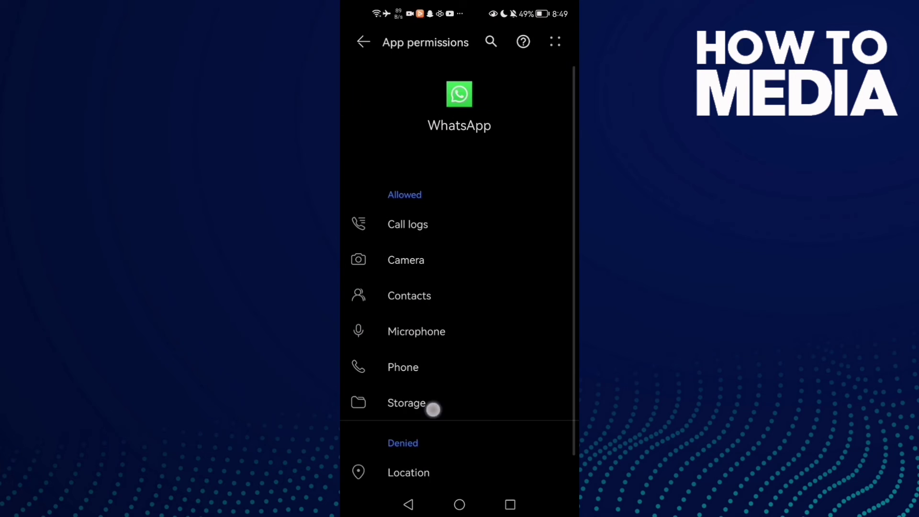
drag(433, 408, 509, 261)
drag(404, 472, 543, 427)
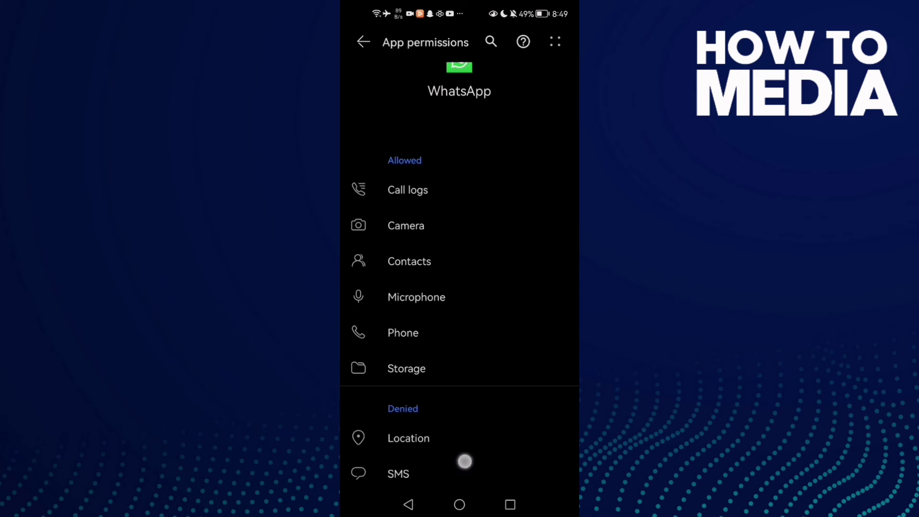
click(432, 470)
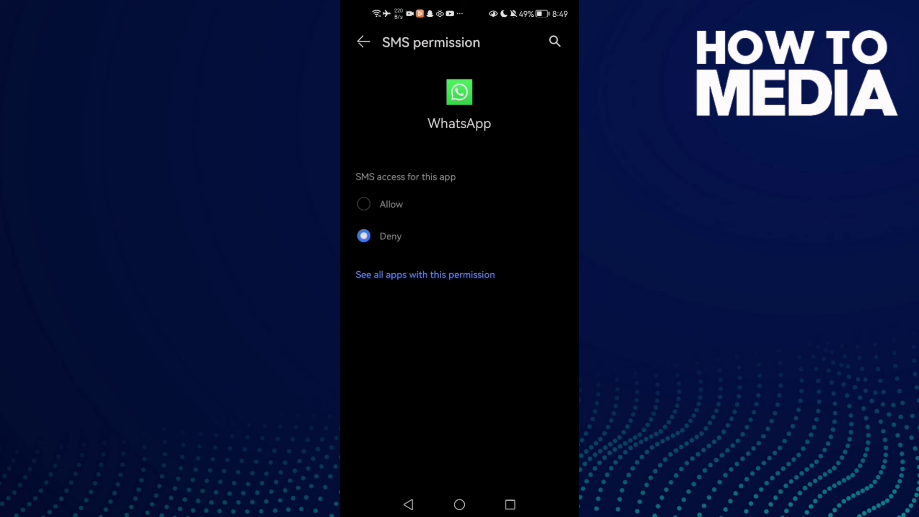
click(381, 206)
- Back out through WhatsApp's permission and app info pages to the home screen
click(410, 504)
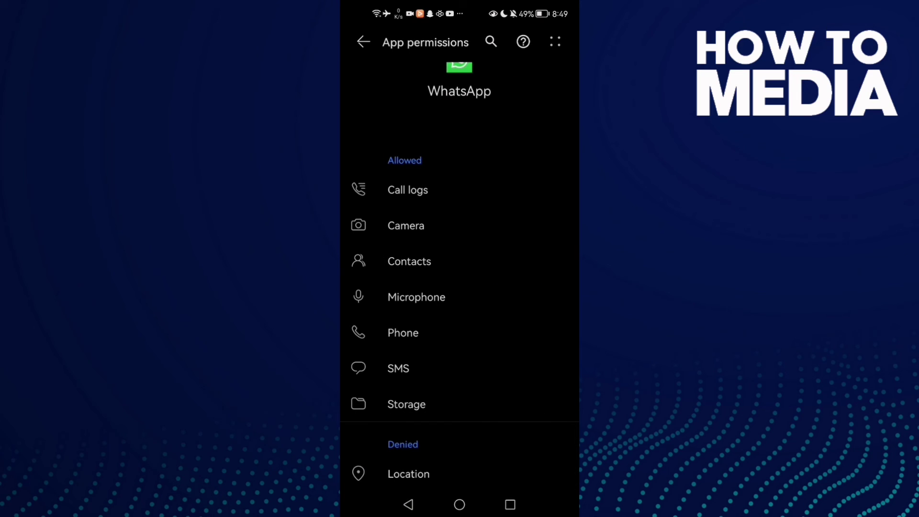
click(408, 504)
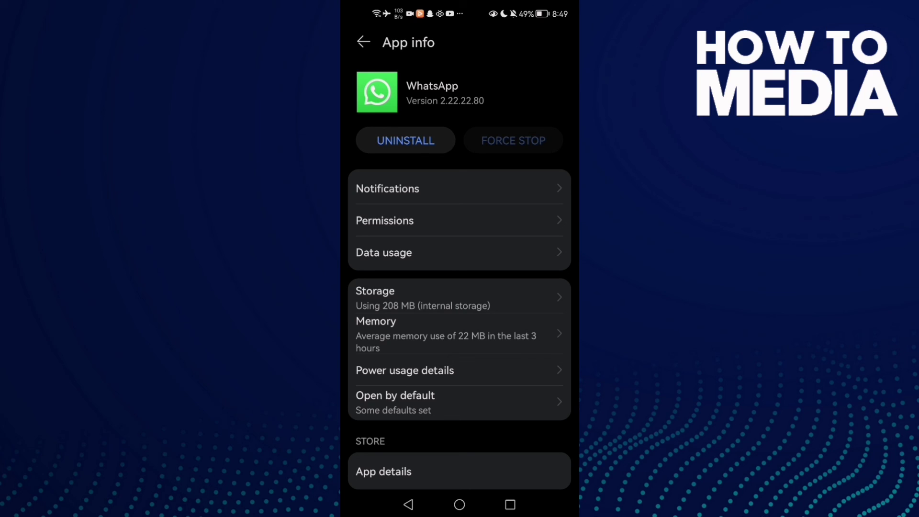
click(459, 504)
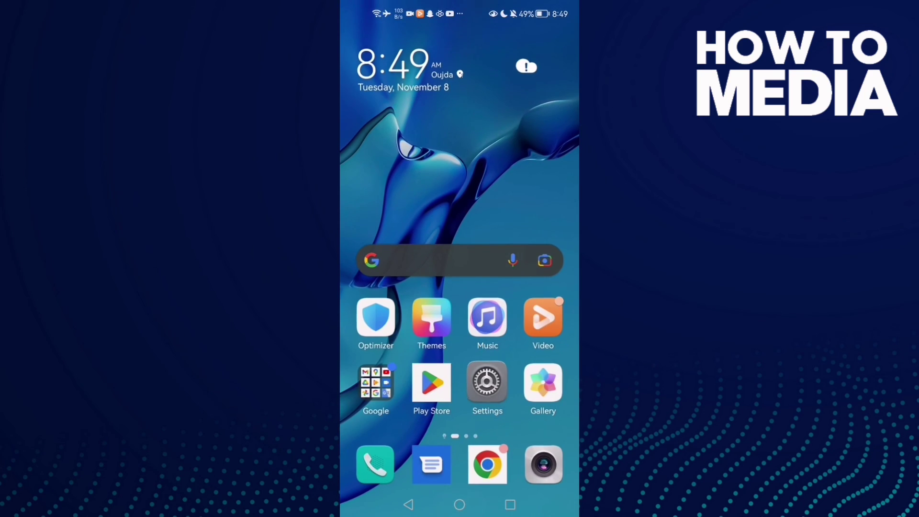